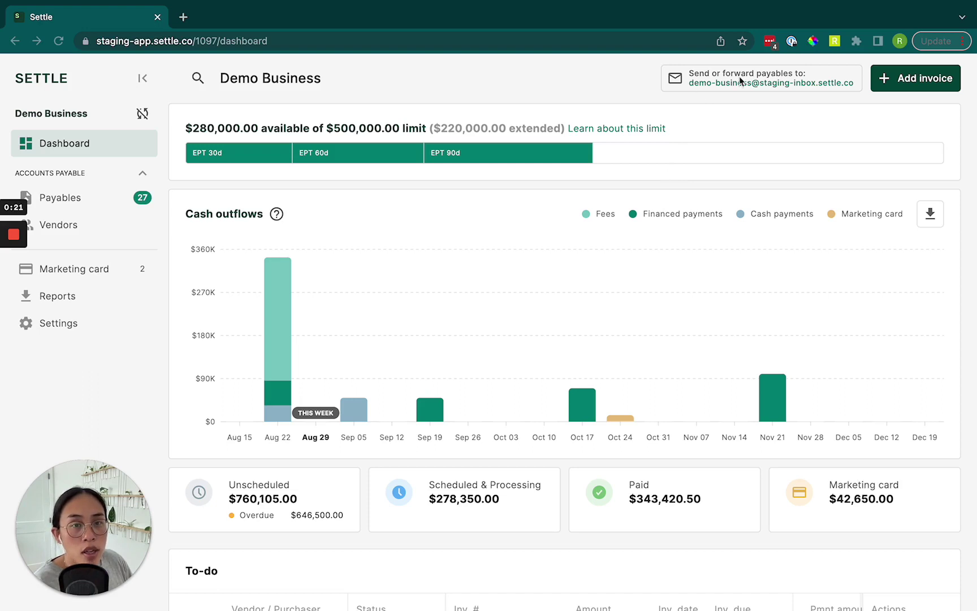
# Step: Upload Demo Invoice (2).pdf as a new payable to pay a vendor
pyautogui.click(715, 103)
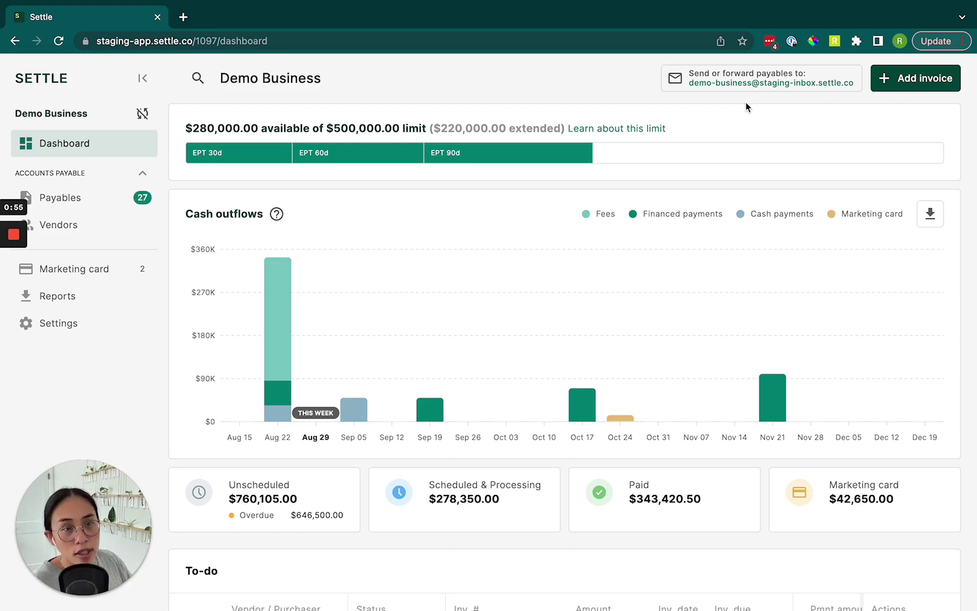
pyautogui.click(905, 90)
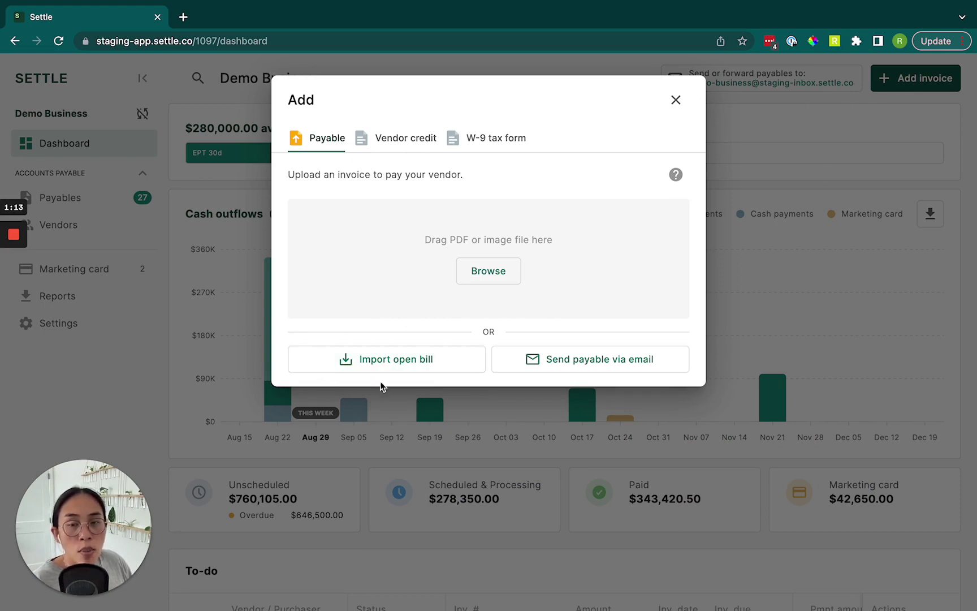
pyautogui.click(490, 279)
pyautogui.doubleClick(419, 254)
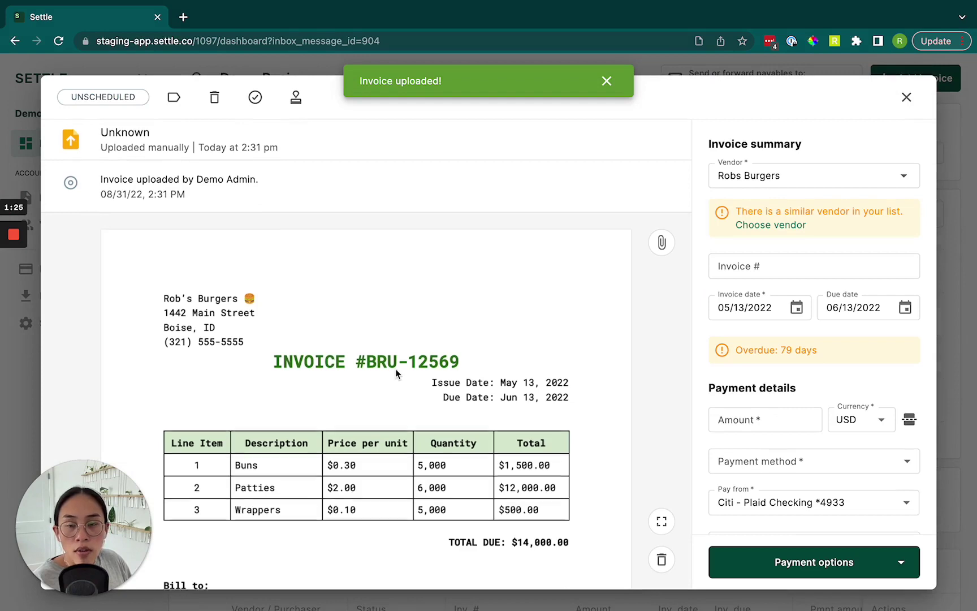
# Step: Review invoice BRU-12569's preview and summary: 79 days overdue, paid in USD from Citi checking
pyautogui.scroll(-7, 395, 368)
pyautogui.scroll(10, 362, 405)
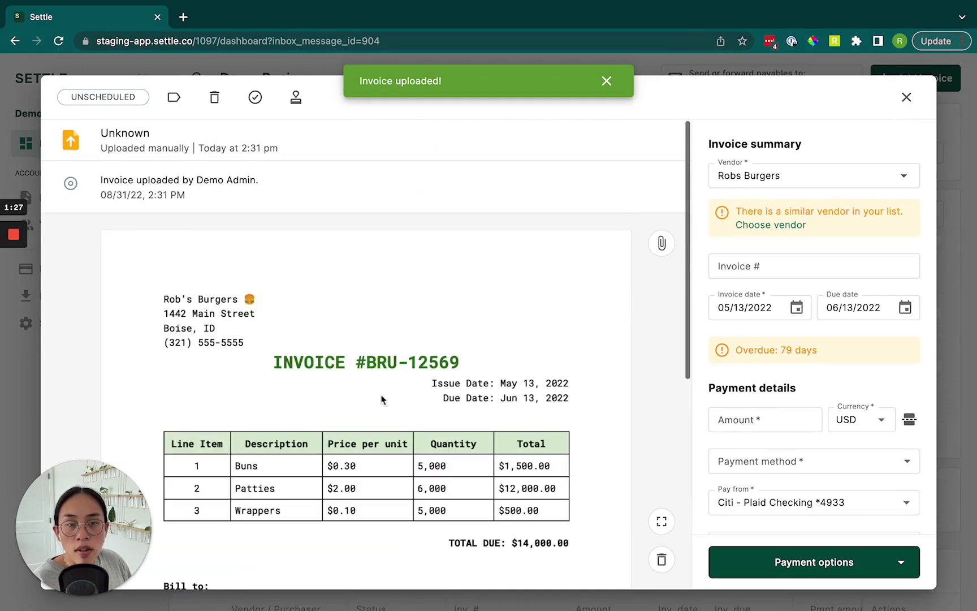
pyautogui.scroll(-3, 761, 379)
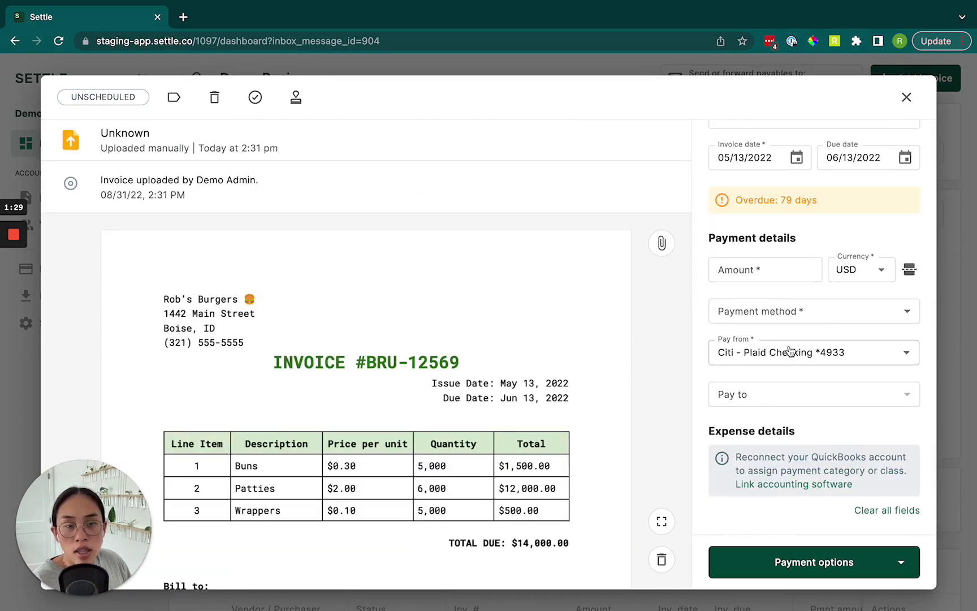
pyautogui.scroll(3, 764, 368)
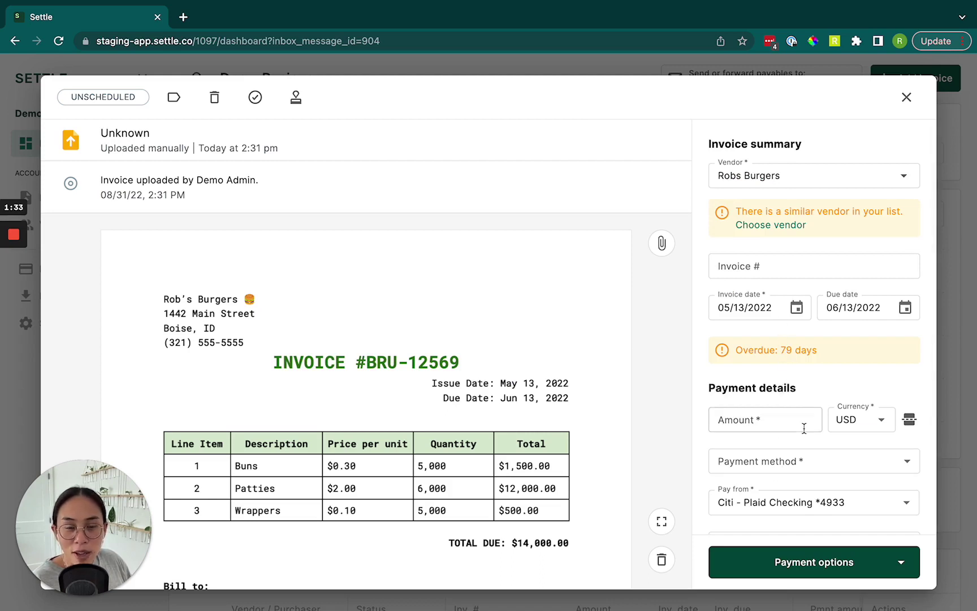
pyautogui.scroll(-3, 804, 428)
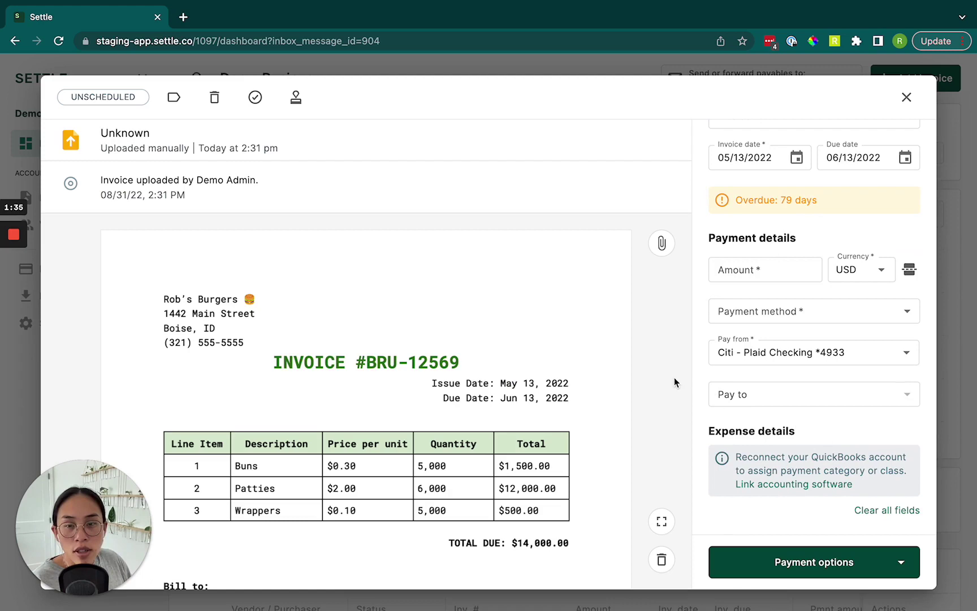
pyautogui.scroll(-6, 595, 445)
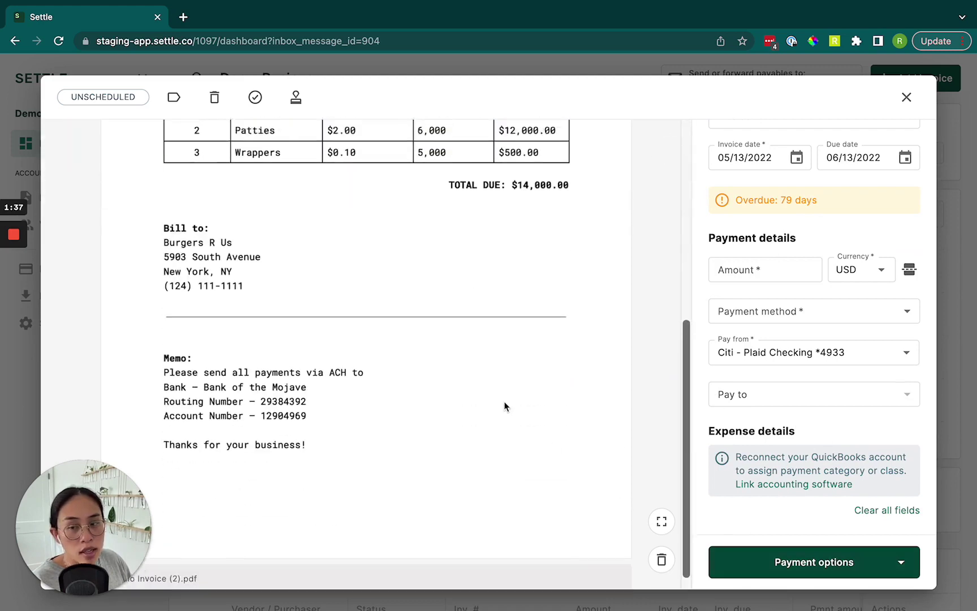
pyautogui.scroll(5, 505, 406)
pyautogui.scroll(2, 506, 406)
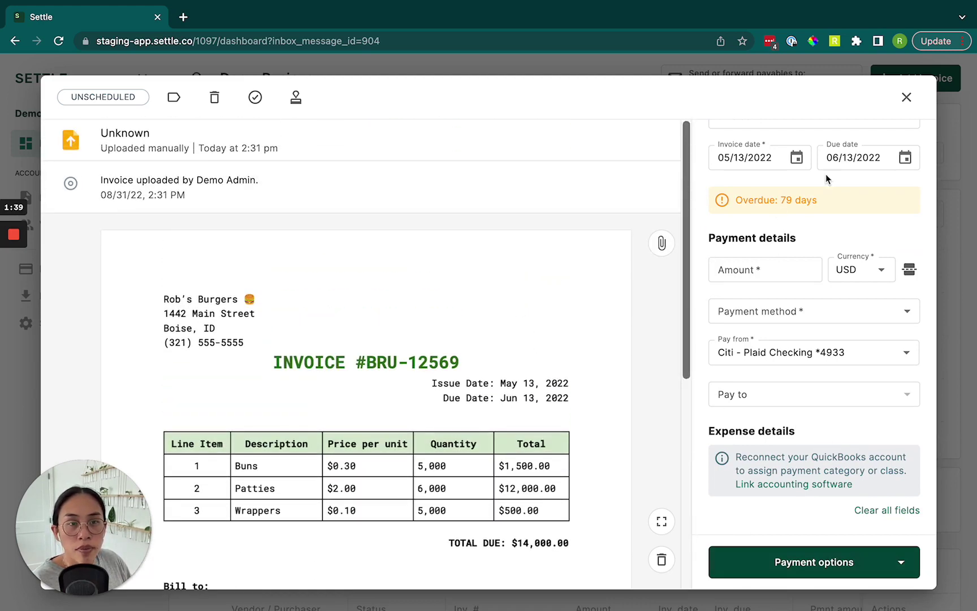
# Step: Close the invoice, go to the Payables list and scroll across all its columns
pyautogui.click(904, 99)
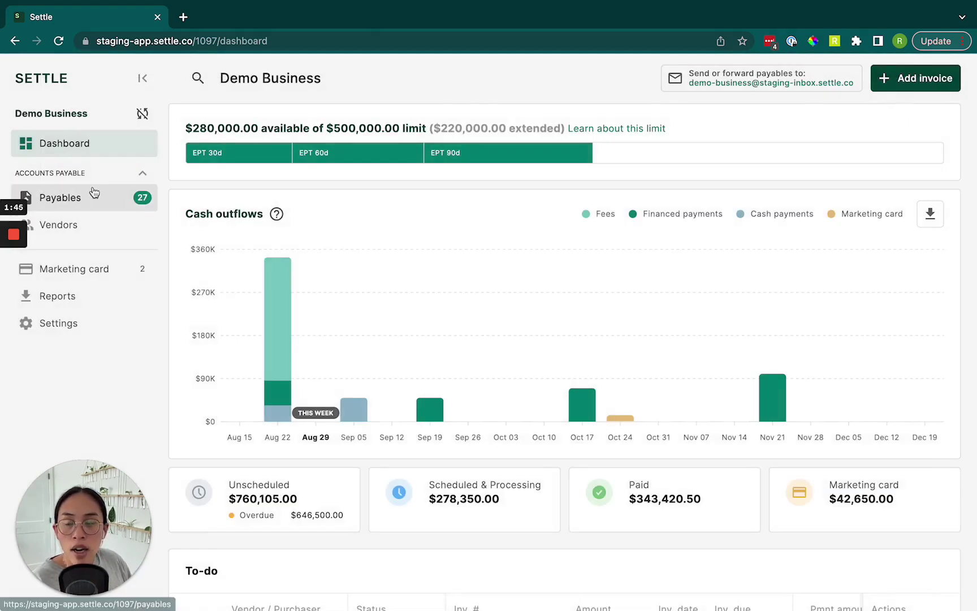
pyautogui.click(77, 200)
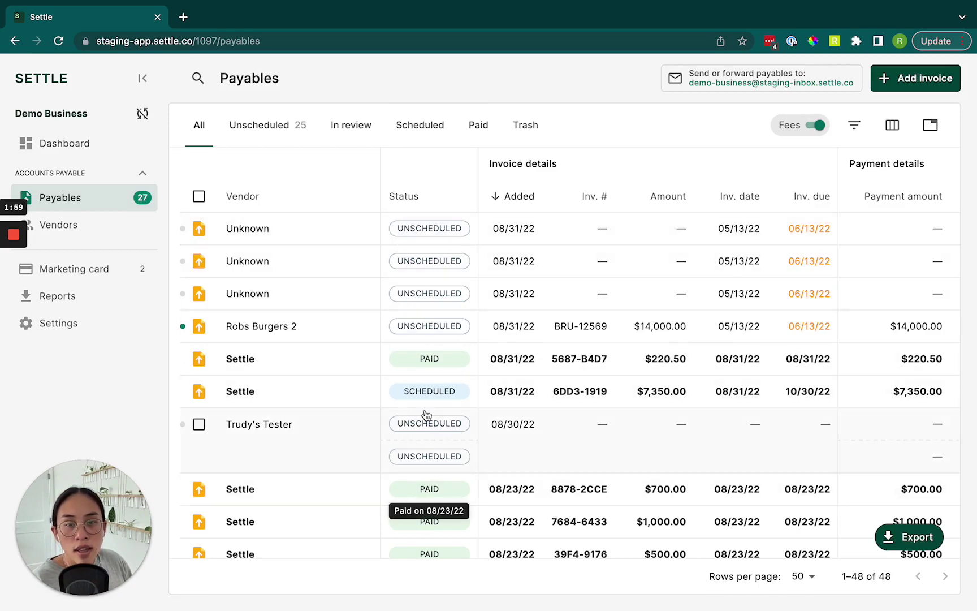
pyautogui.hscroll(2, 600, 296)
pyautogui.hscroll(2, 600, 296)
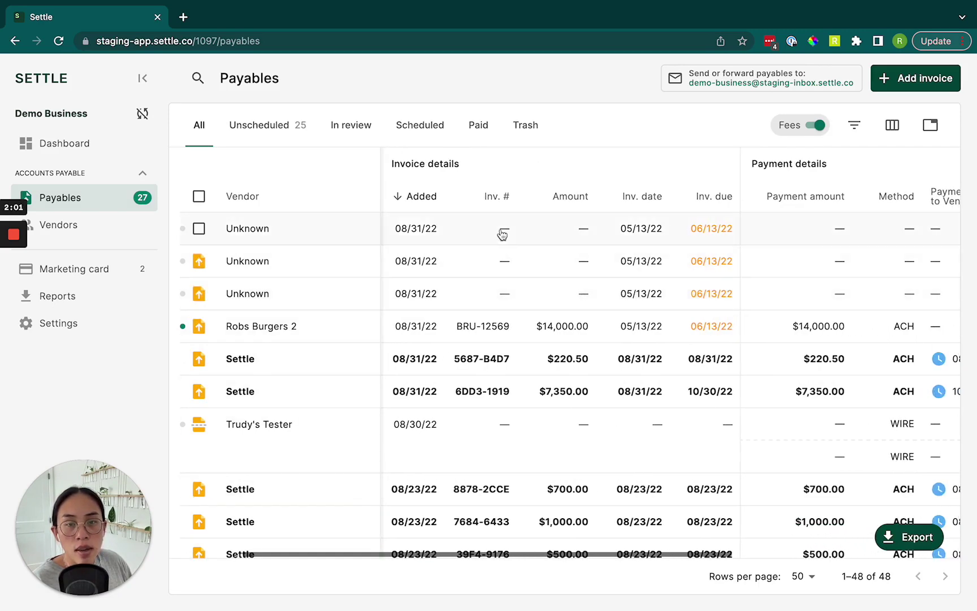
pyautogui.hscroll(3, 675, 391)
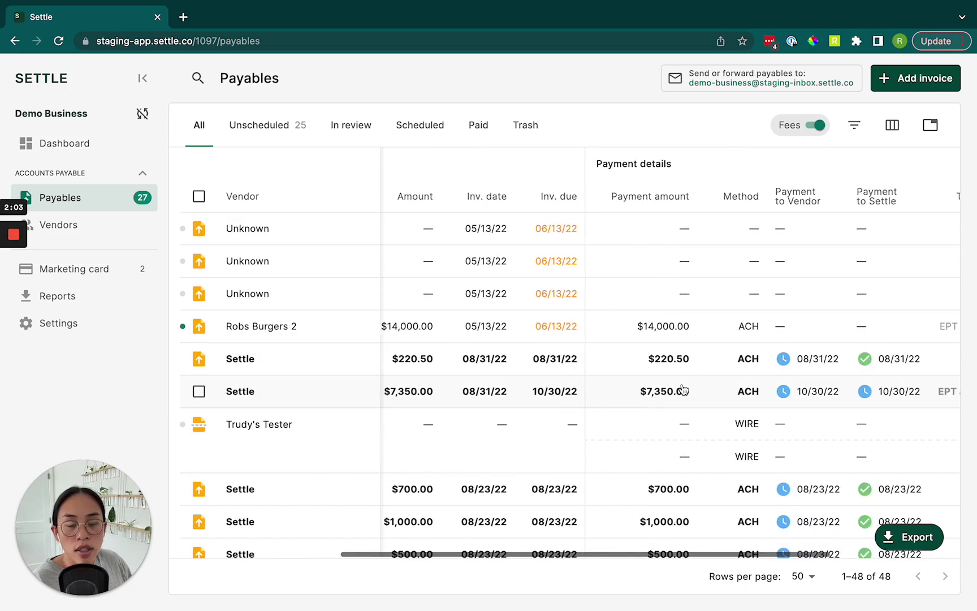
pyautogui.hscroll(-6, 681, 390)
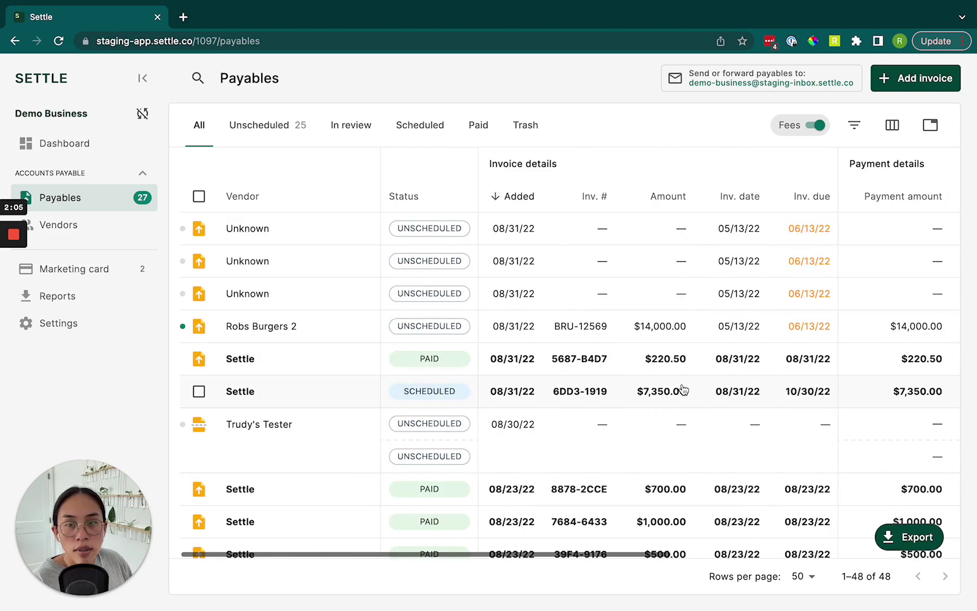
pyautogui.moveTo(199, 231)
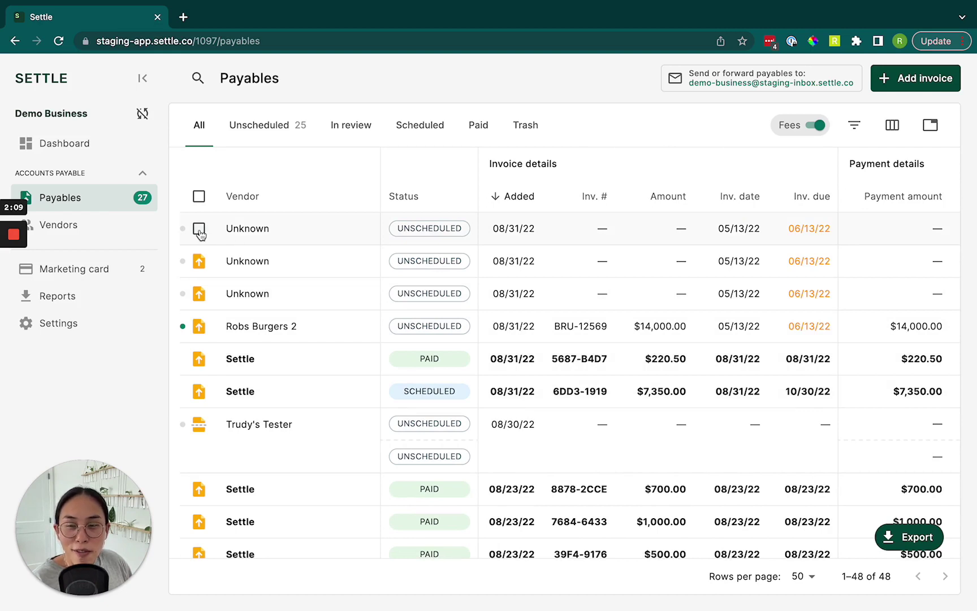
# Step: Select the three empty Unknown invoices and move them to the trash
pyautogui.click(199, 228)
pyautogui.click(199, 261)
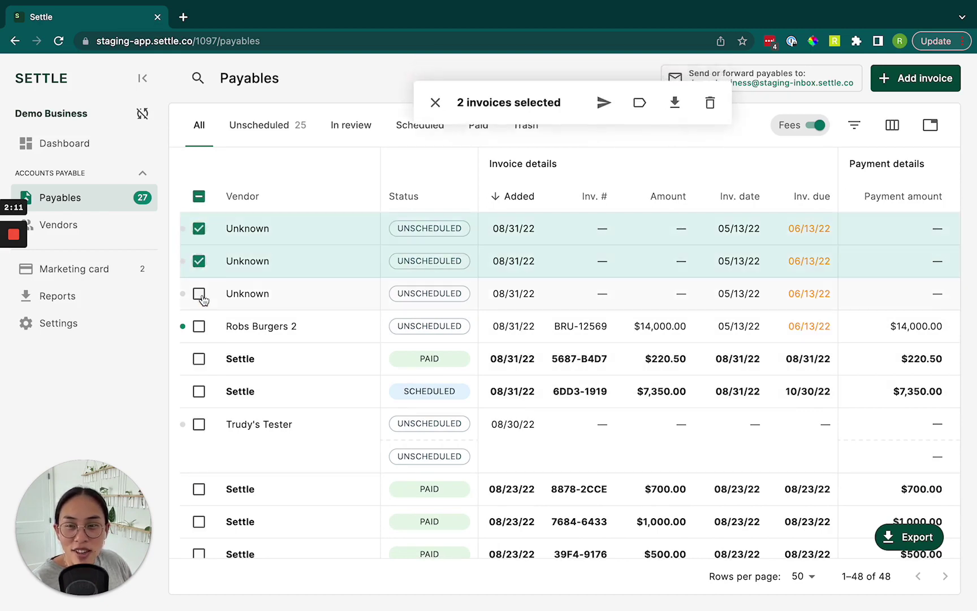
pyautogui.click(200, 296)
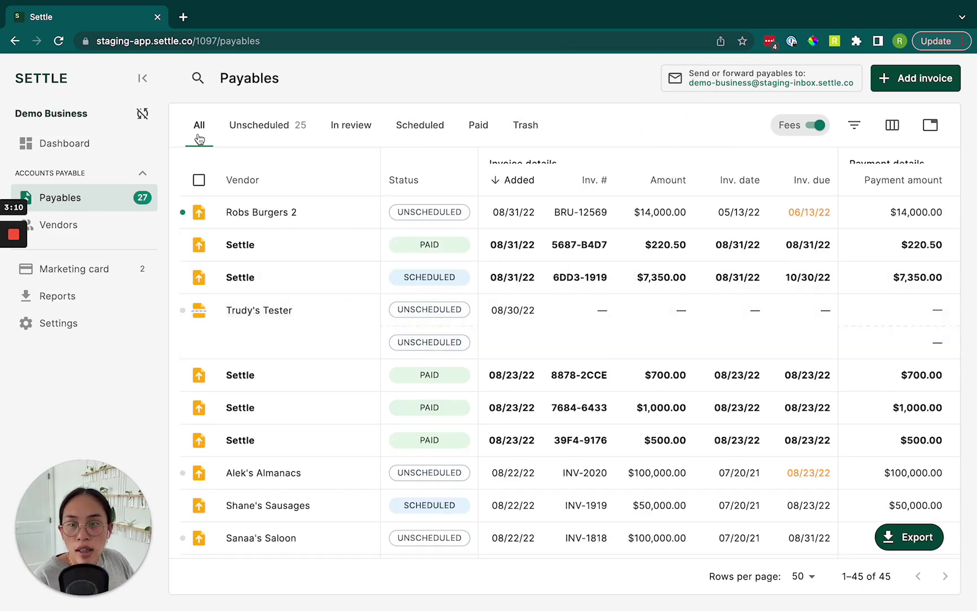
# Step: Step through the Unscheduled, In review, Scheduled, Paid and Trash payable tabs
pyautogui.click(268, 131)
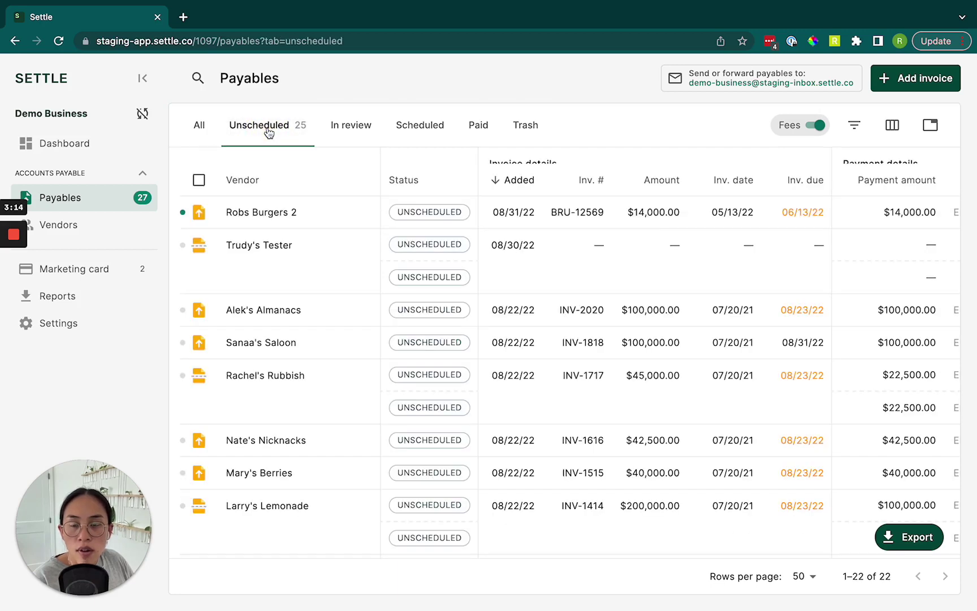
pyautogui.click(364, 129)
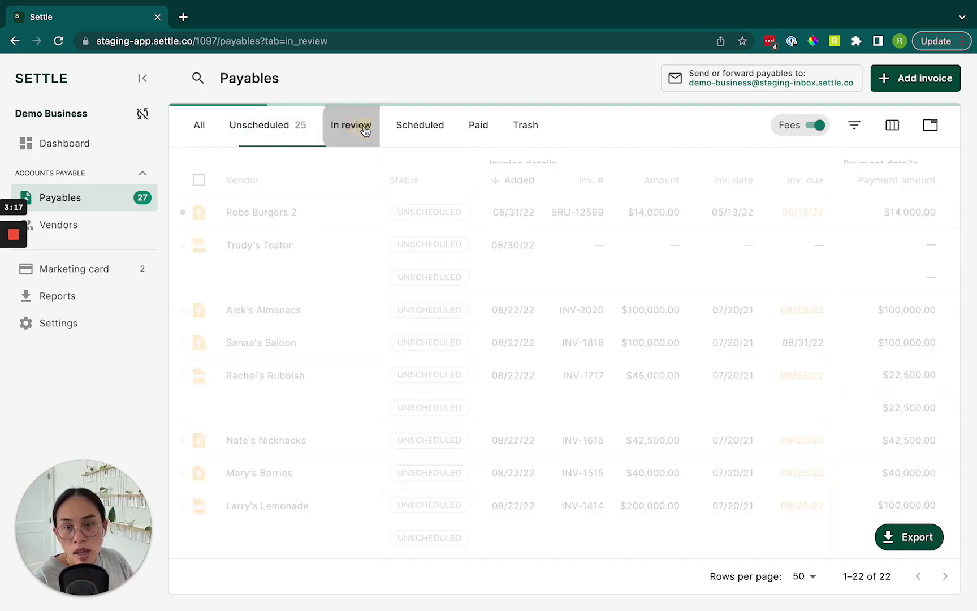
pyautogui.click(419, 131)
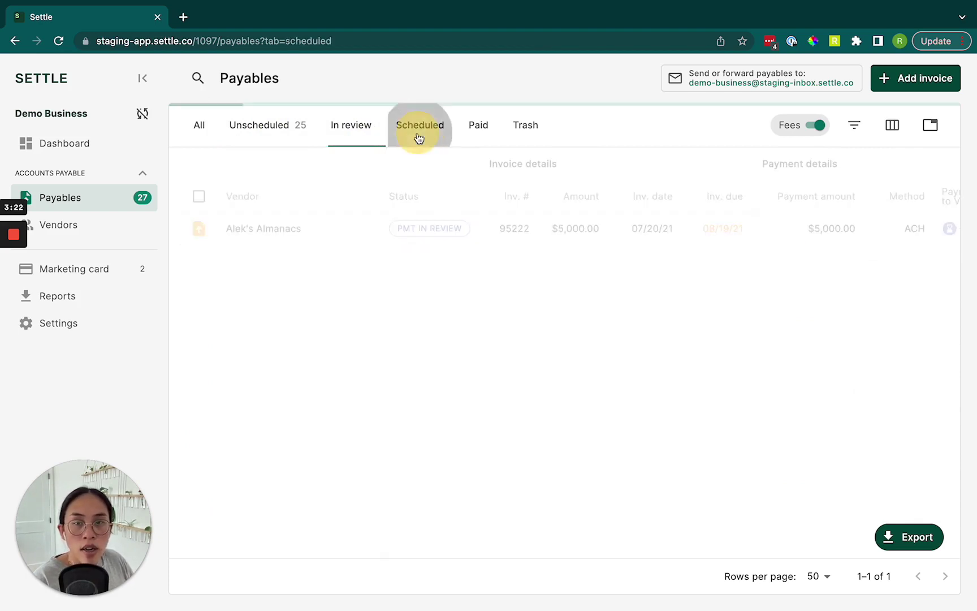
pyautogui.click(480, 133)
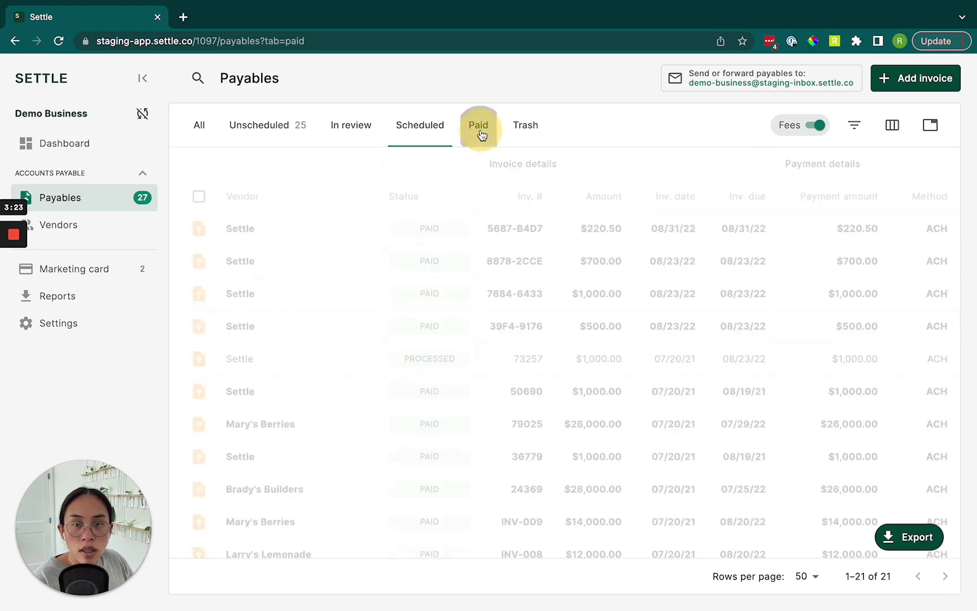
pyautogui.click(525, 136)
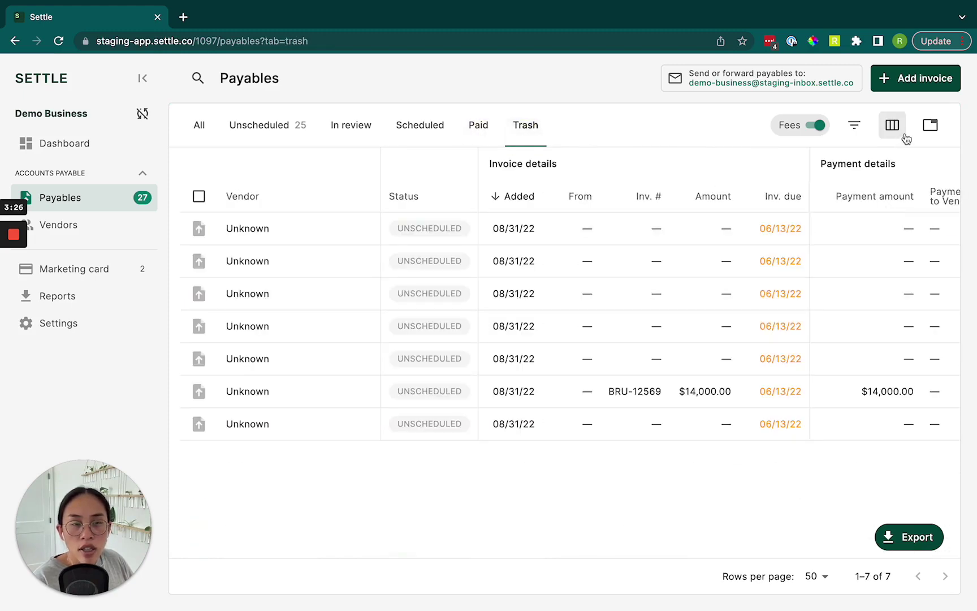
# Step: Hide the Trash tab from Payables, then bring up the table's column choices
pyautogui.click(931, 125)
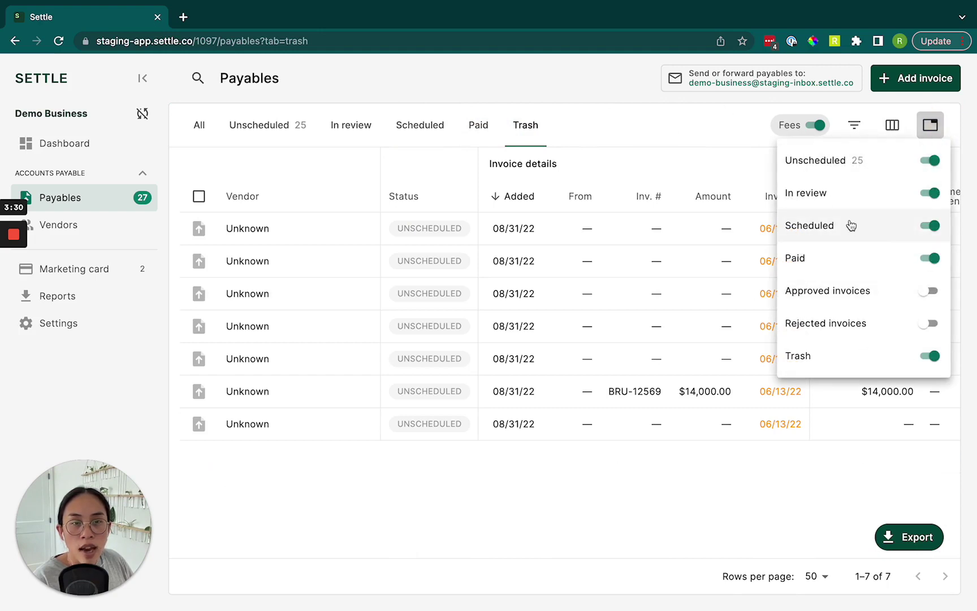
pyautogui.click(932, 356)
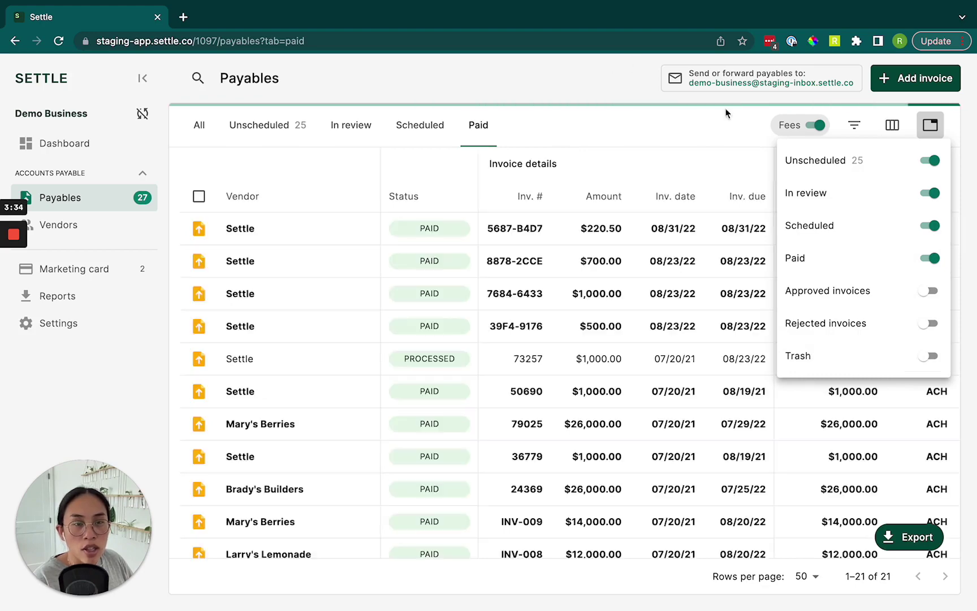
pyautogui.click(930, 126)
pyautogui.click(892, 125)
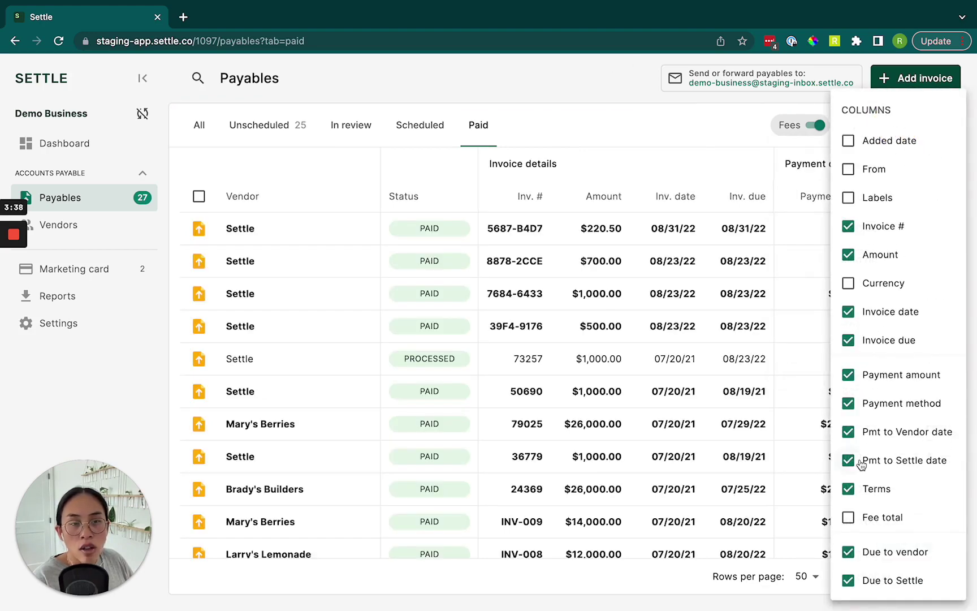
# Step: Dismiss the column list and turn the Fees toggle off, then back on
pyautogui.click(817, 126)
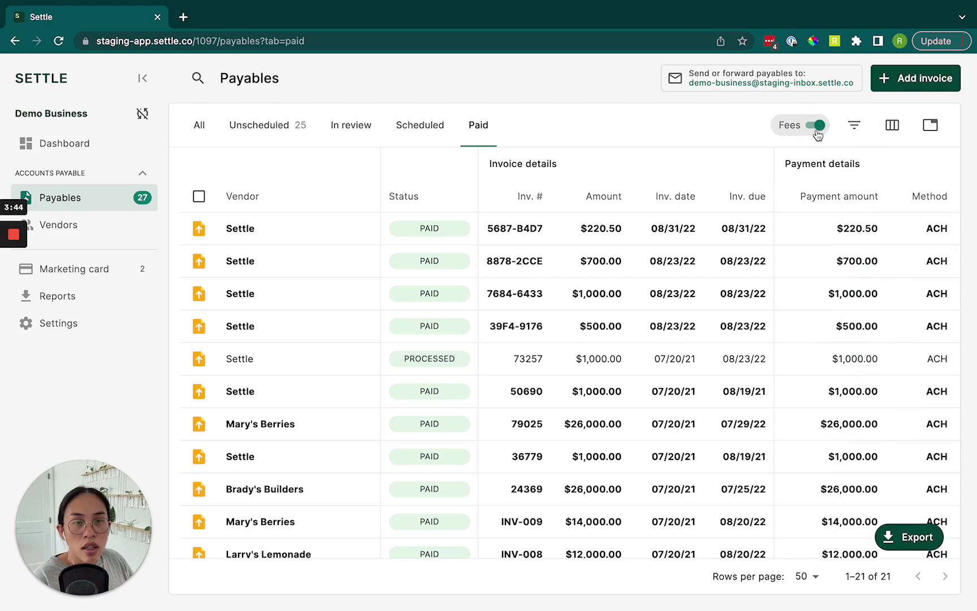
pyautogui.click(814, 127)
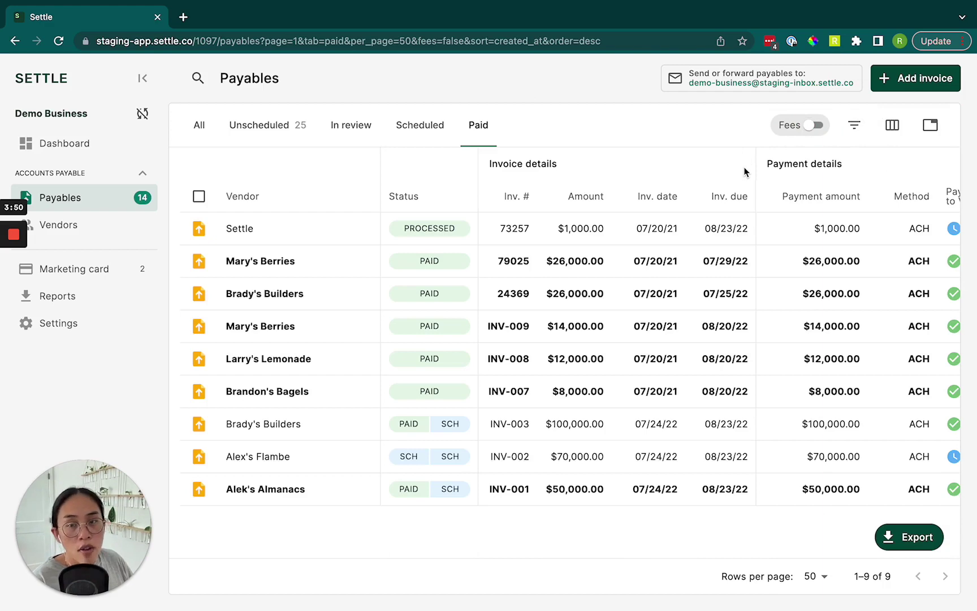
pyautogui.click(816, 126)
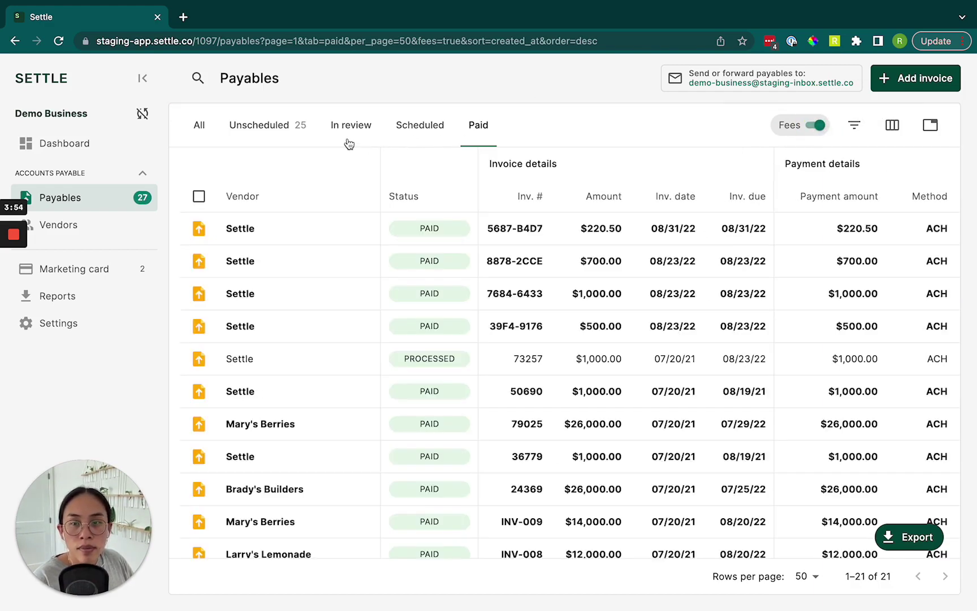
# Step: Open Nate's Nicknacks' $42,500.00 invoice INV-1616 from the Unscheduled tab
pyautogui.scroll(-1, 290, 323)
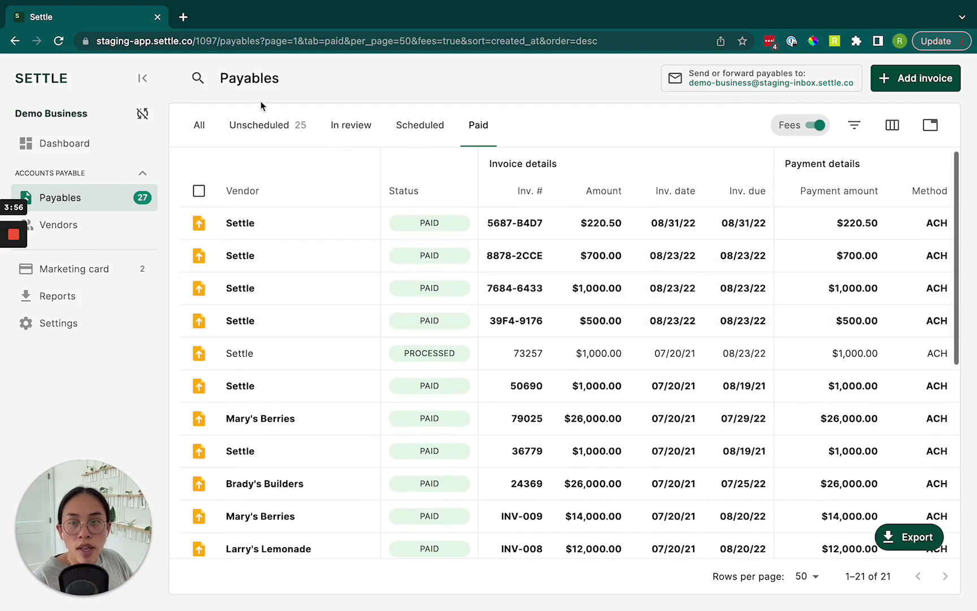
pyautogui.click(262, 121)
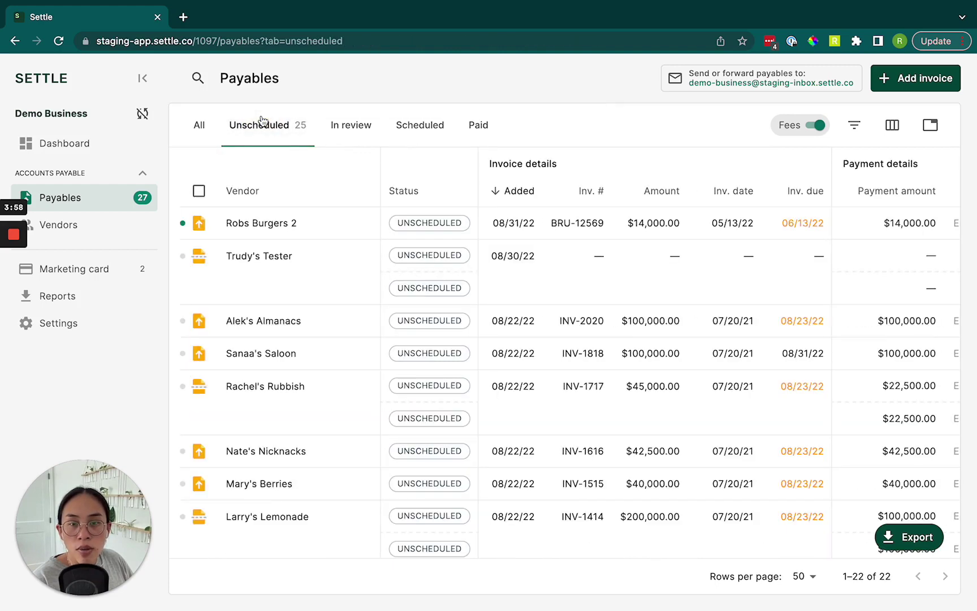
pyautogui.scroll(-2, 331, 308)
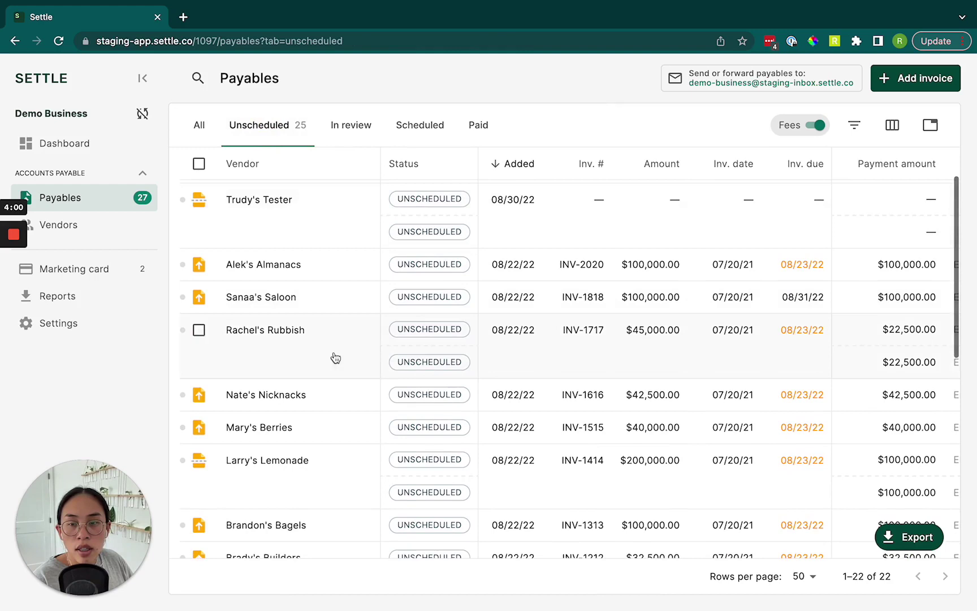
pyautogui.click(335, 395)
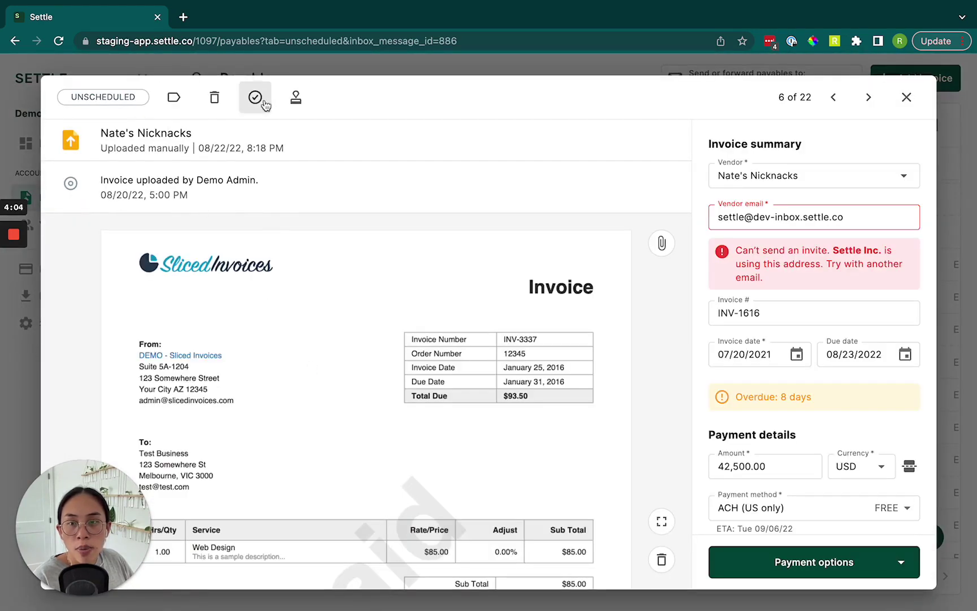
# Step: Add the Inventory and Packaging labels to invoice INV-1616 and save
pyautogui.click(174, 101)
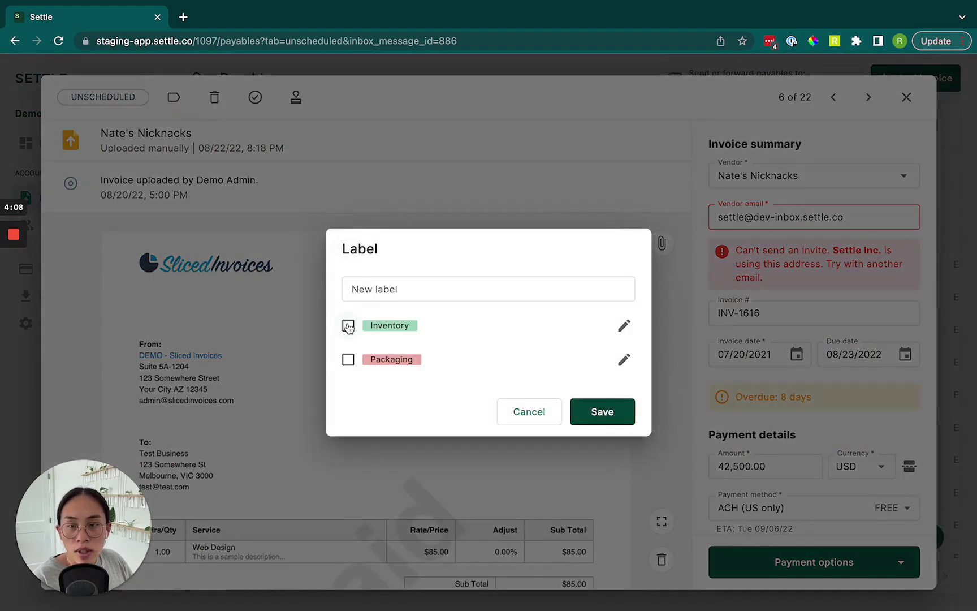
pyautogui.click(348, 326)
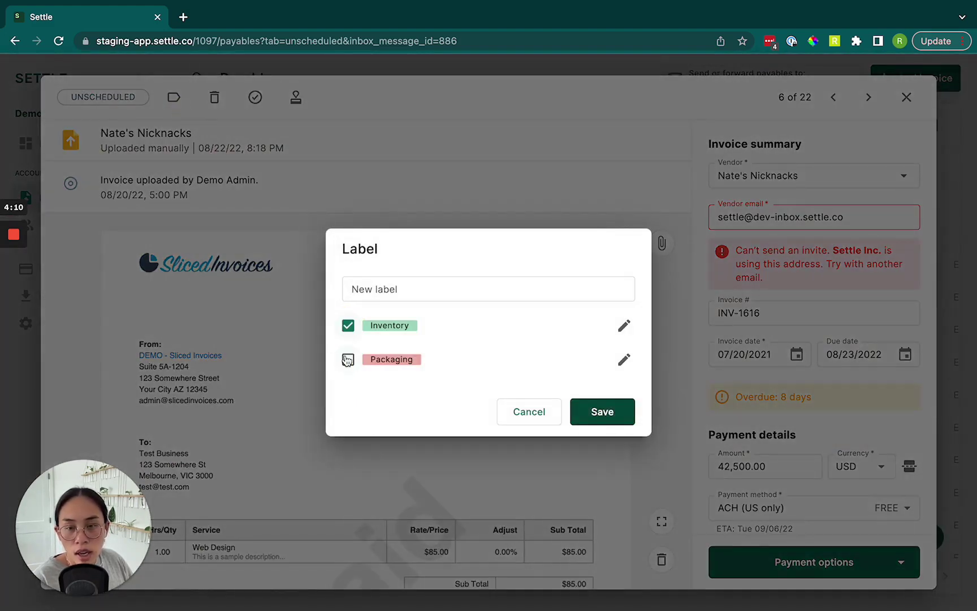
pyautogui.click(347, 361)
pyautogui.click(608, 421)
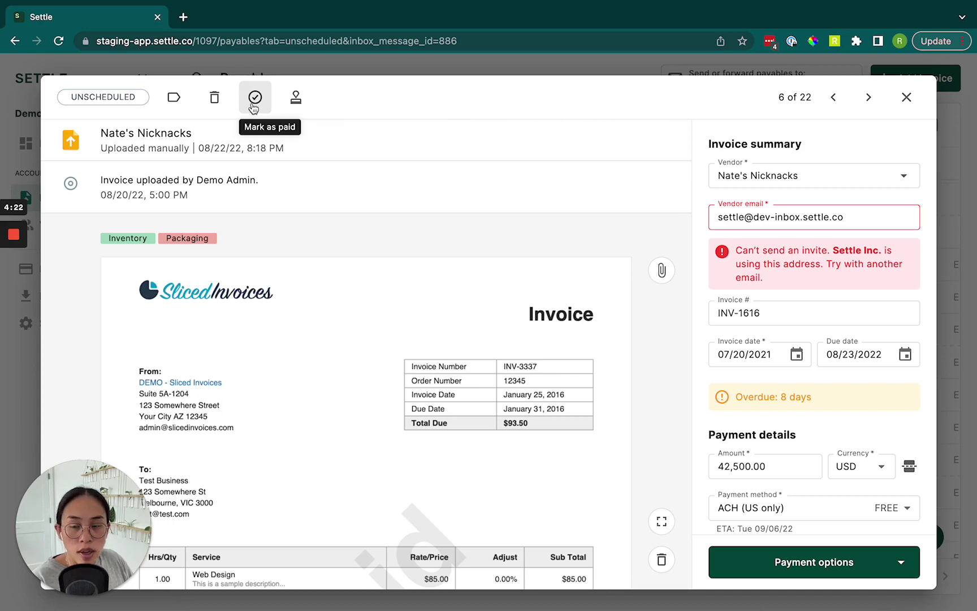
# Step: Request approval of INV-1616 from any coworker, choosing the senior demo approver
pyautogui.click(294, 99)
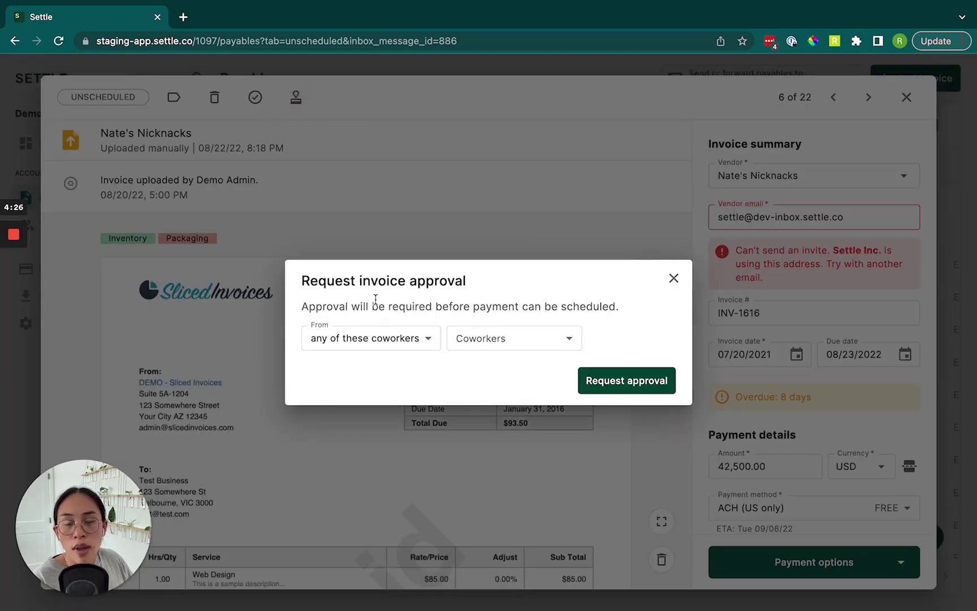
pyautogui.click(410, 345)
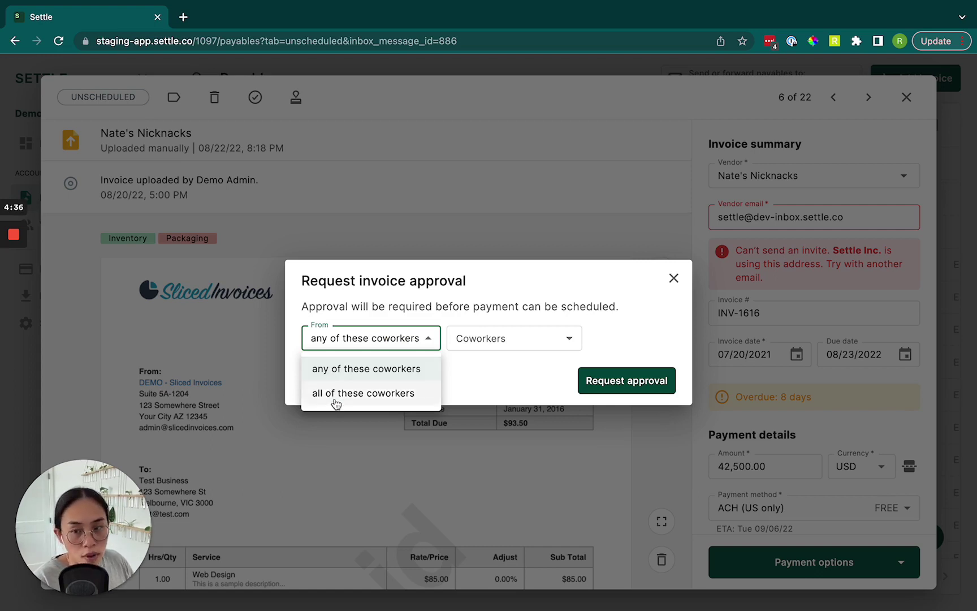
pyautogui.click(500, 339)
pyautogui.click(512, 338)
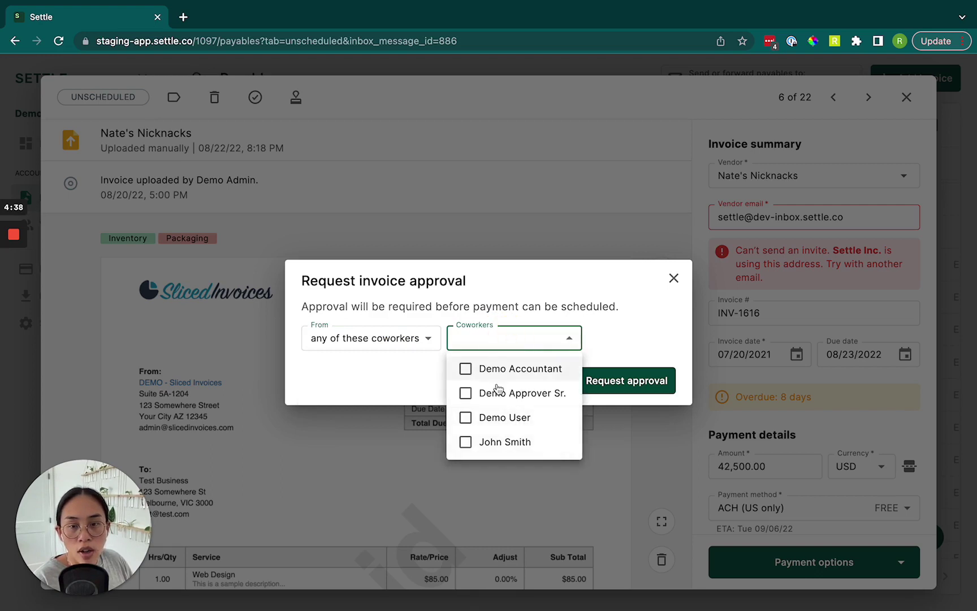
pyautogui.click(524, 300)
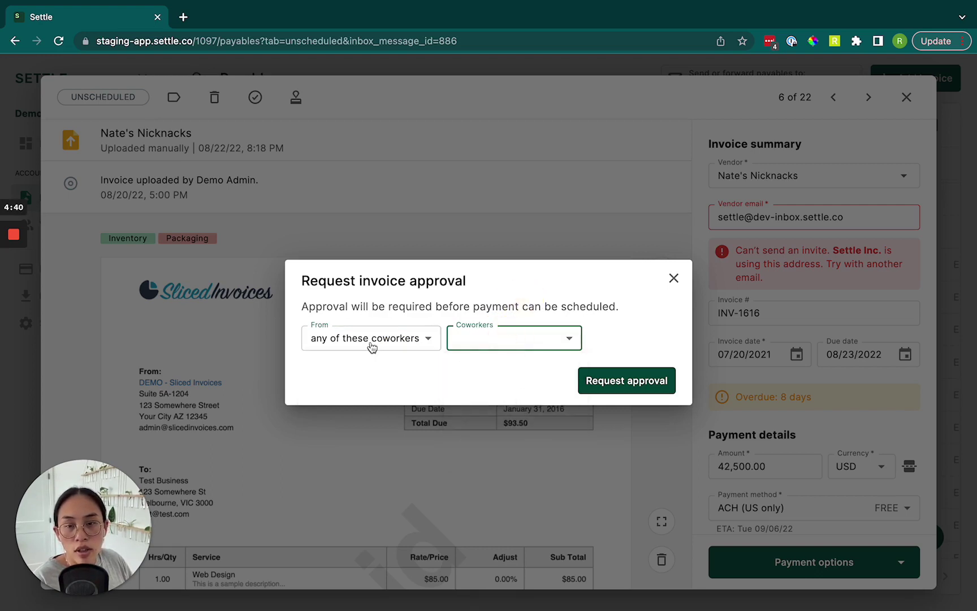
pyautogui.click(485, 341)
pyautogui.click(493, 396)
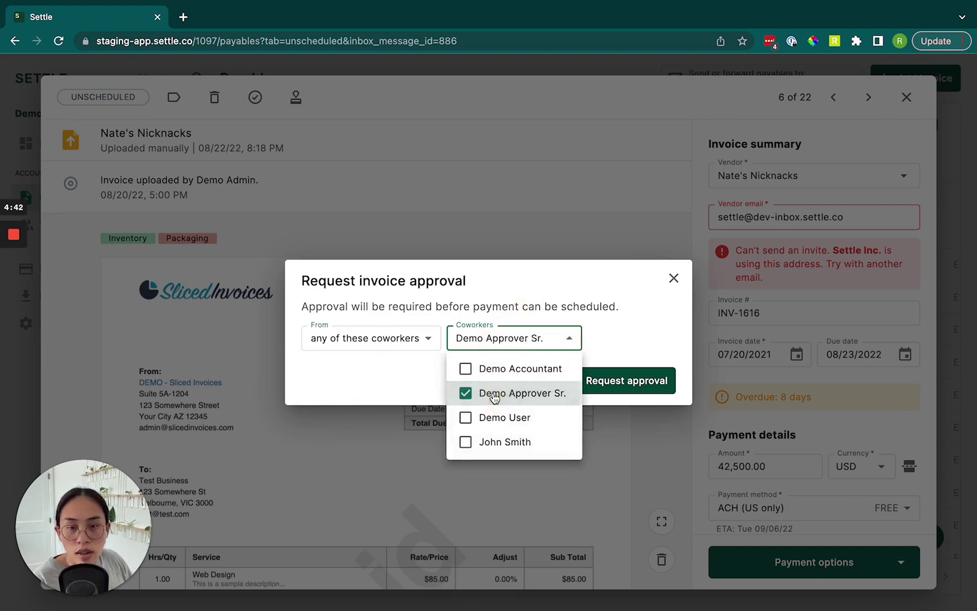
pyautogui.click(621, 370)
pyautogui.click(613, 386)
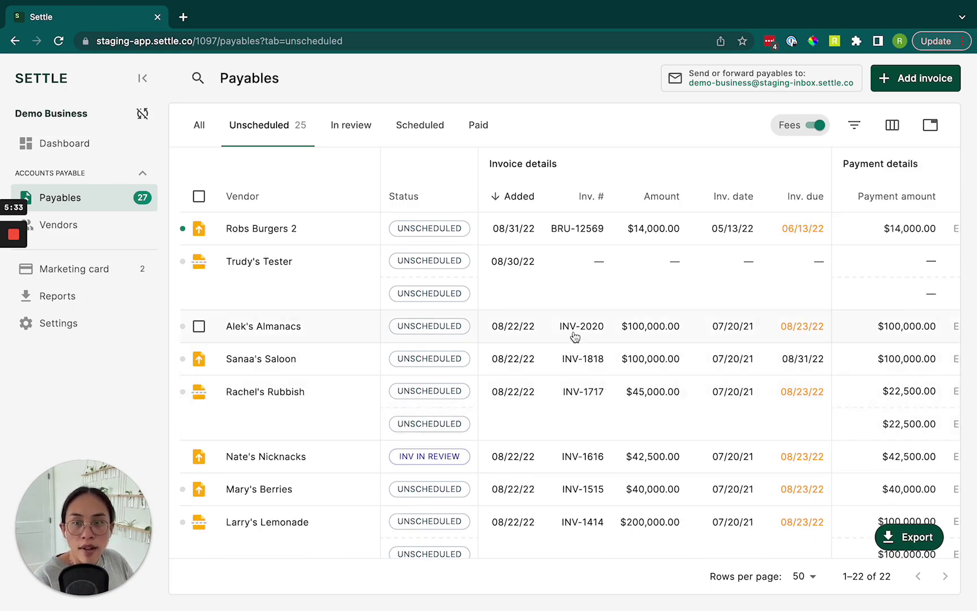
pyautogui.click(855, 135)
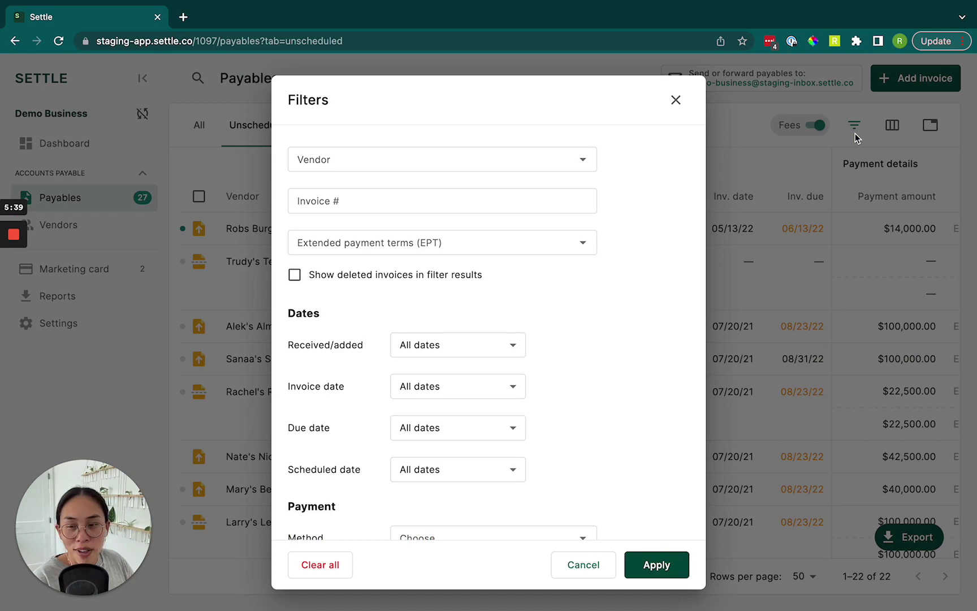
pyautogui.click(569, 161)
pyautogui.click(659, 208)
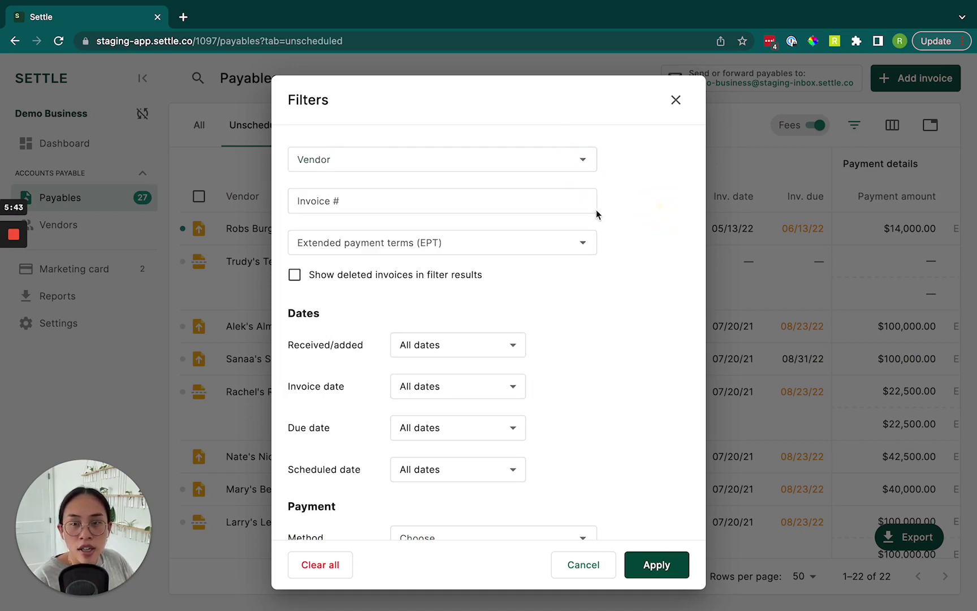
pyautogui.click(553, 155)
pyautogui.scroll(-3, 475, 303)
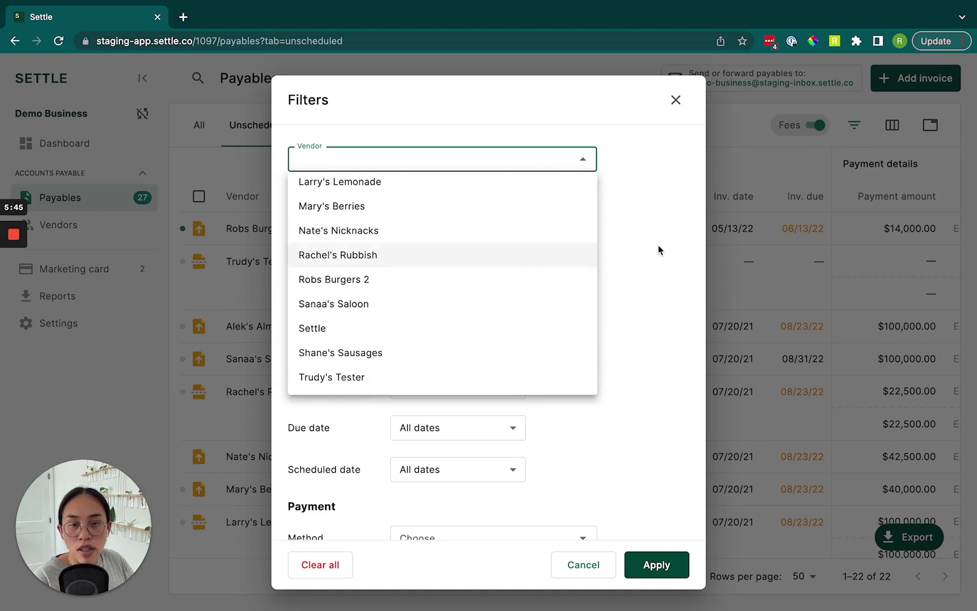
pyautogui.click(659, 249)
pyautogui.click(560, 199)
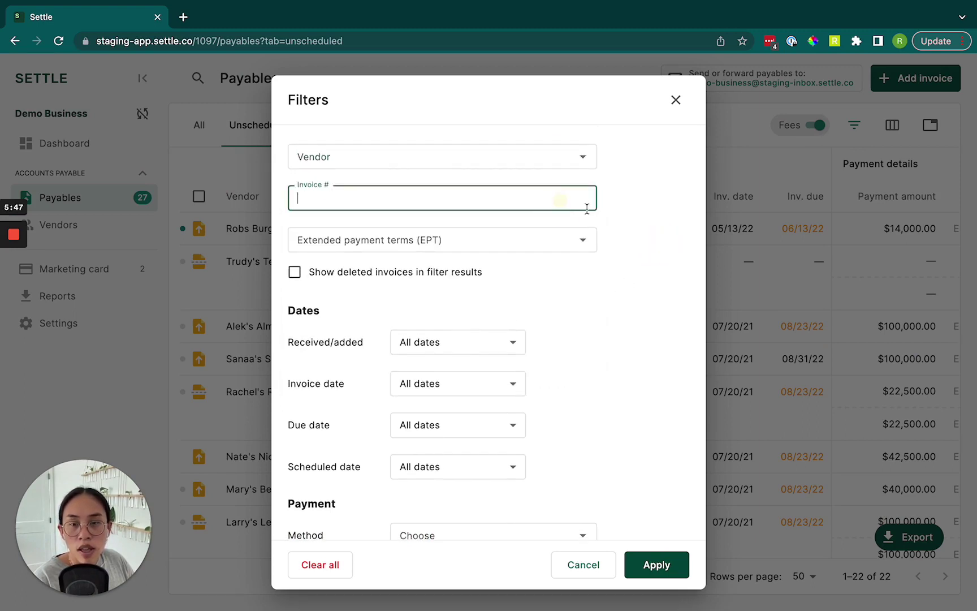
pyautogui.click(632, 249)
pyautogui.scroll(-3, 631, 252)
pyautogui.scroll(-1, 340, 384)
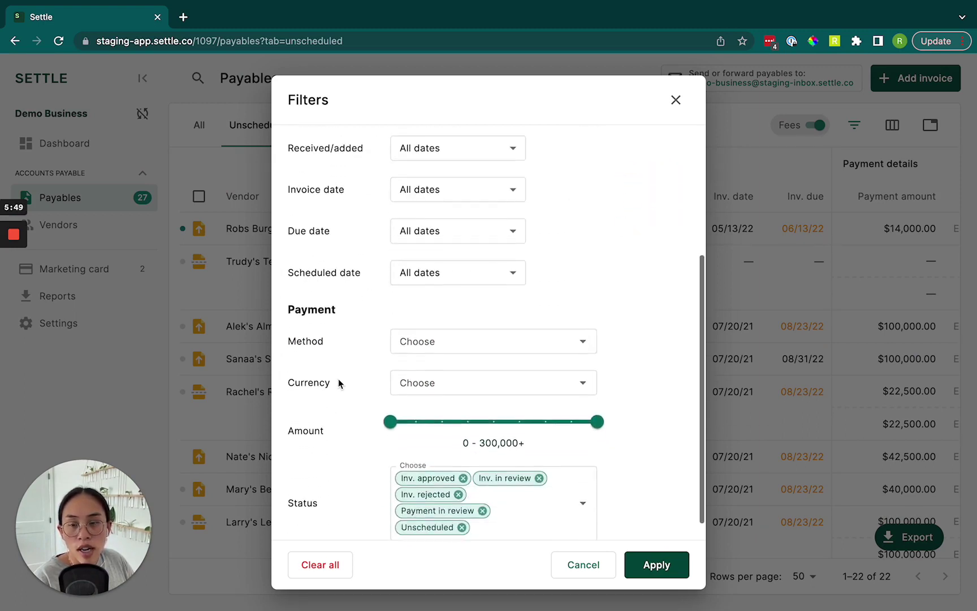
pyautogui.scroll(-1, 339, 383)
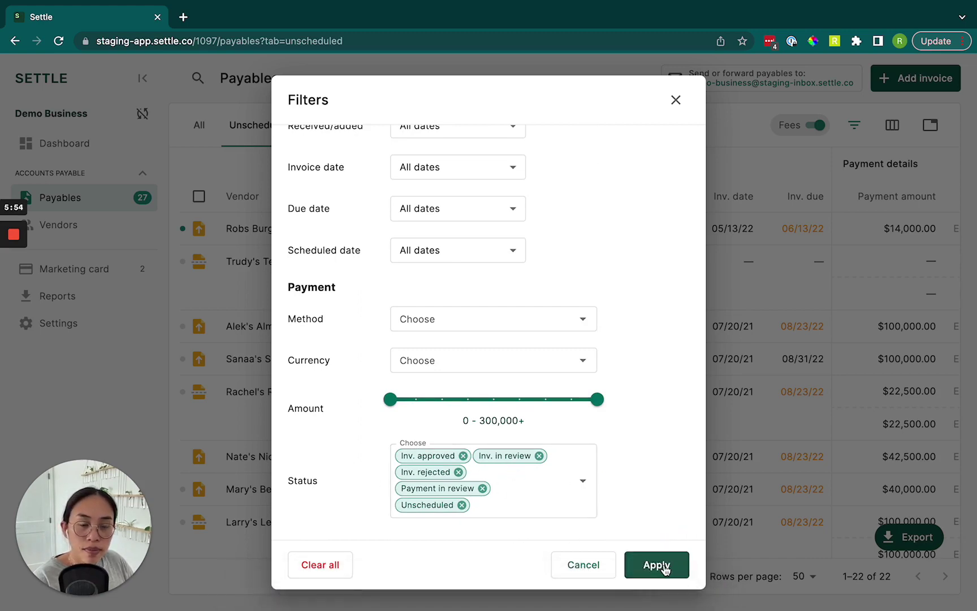
pyautogui.click(656, 564)
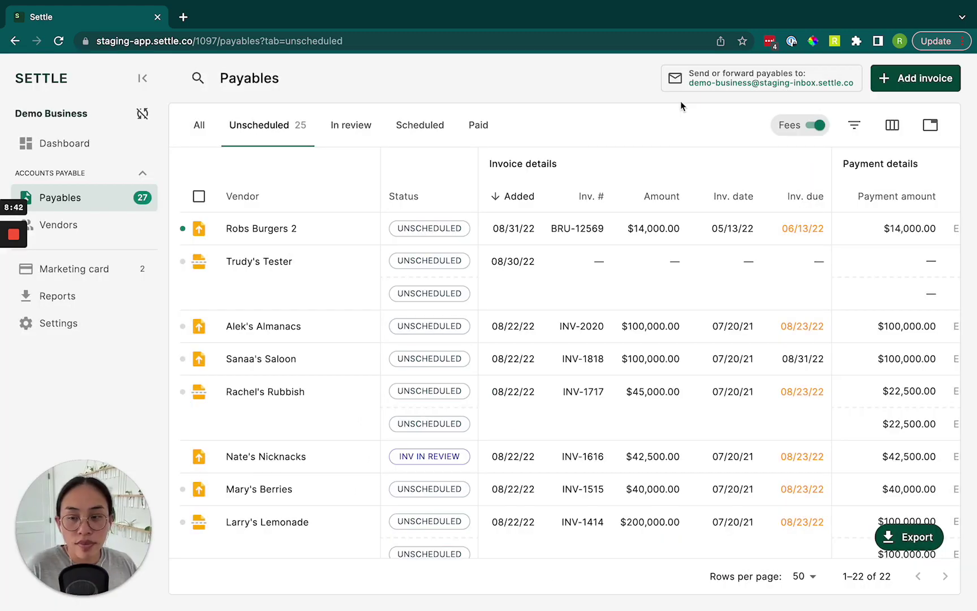